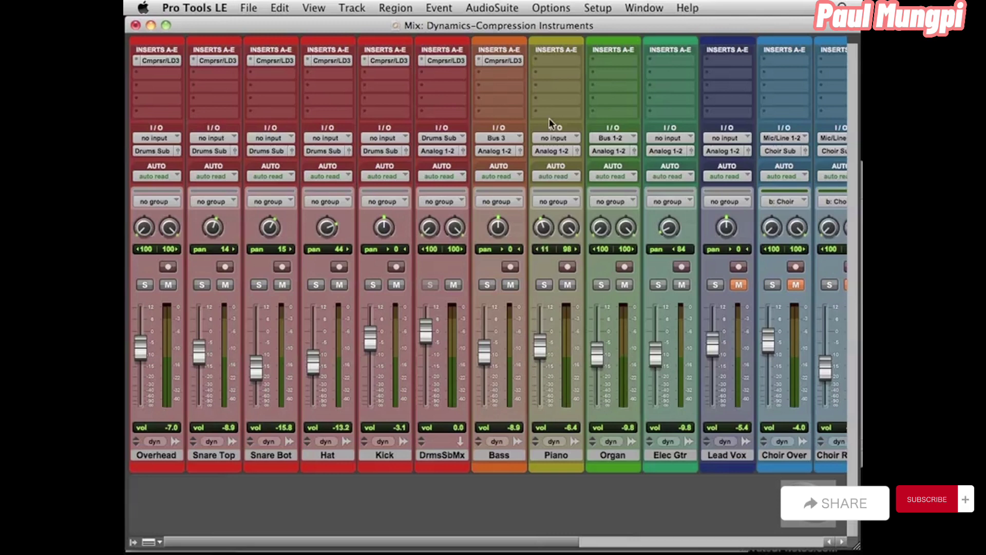
Step: Insert the stereo Compressor/Limiter Dyn 3 on the Piano track, move its window aside and start playback
{"action": "left_click", "coordinate": [535, 62]}
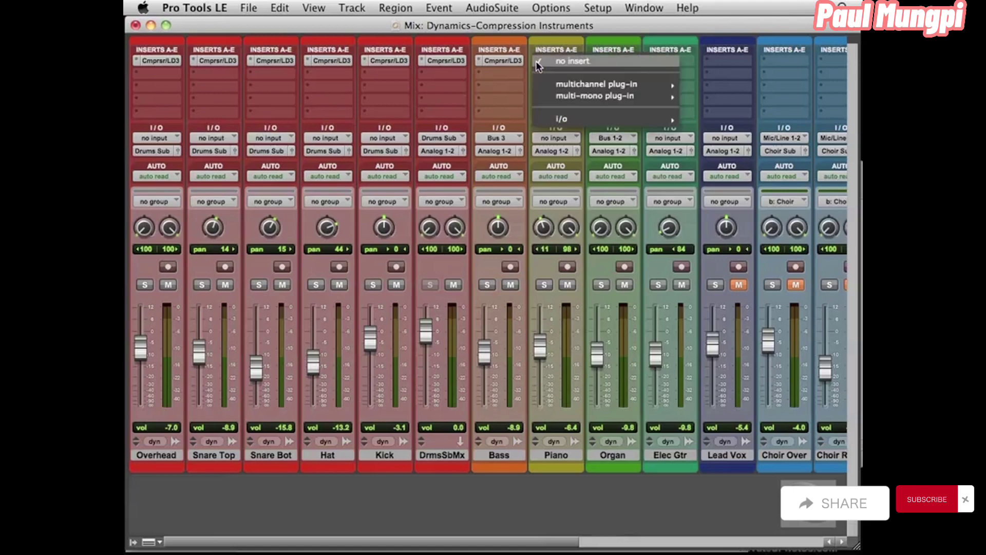
{"action": "mouse_move", "coordinate": [599, 84]}
{"action": "mouse_move", "coordinate": [717, 83]}
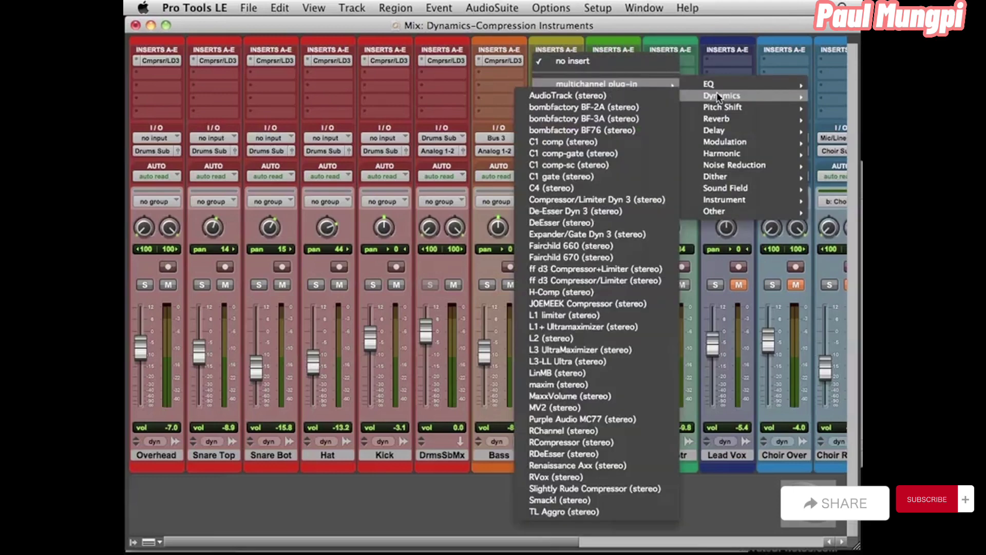
{"action": "left_click", "coordinate": [591, 201]}
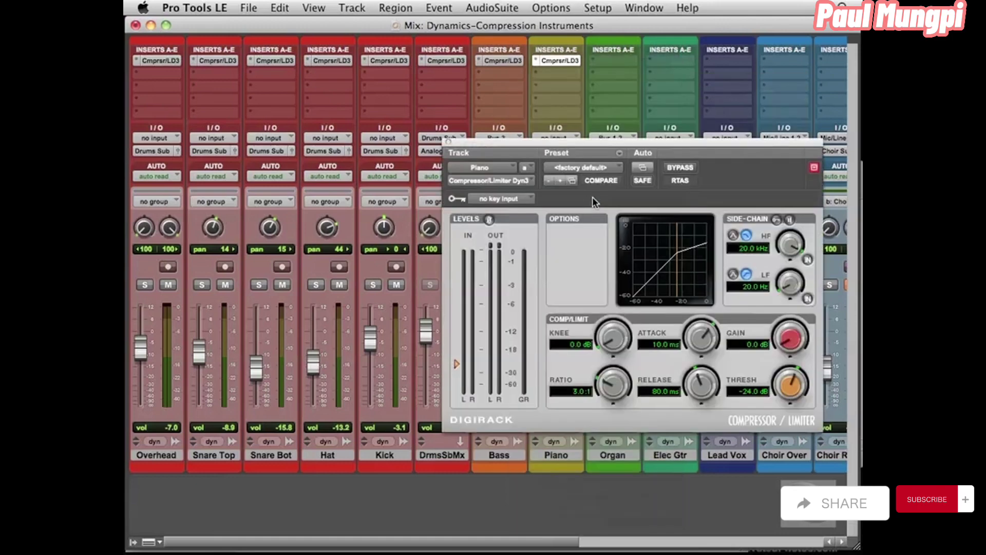
{"action": "left_click_drag", "start_coordinate": [596, 138], "coordinate": [279, 173]}
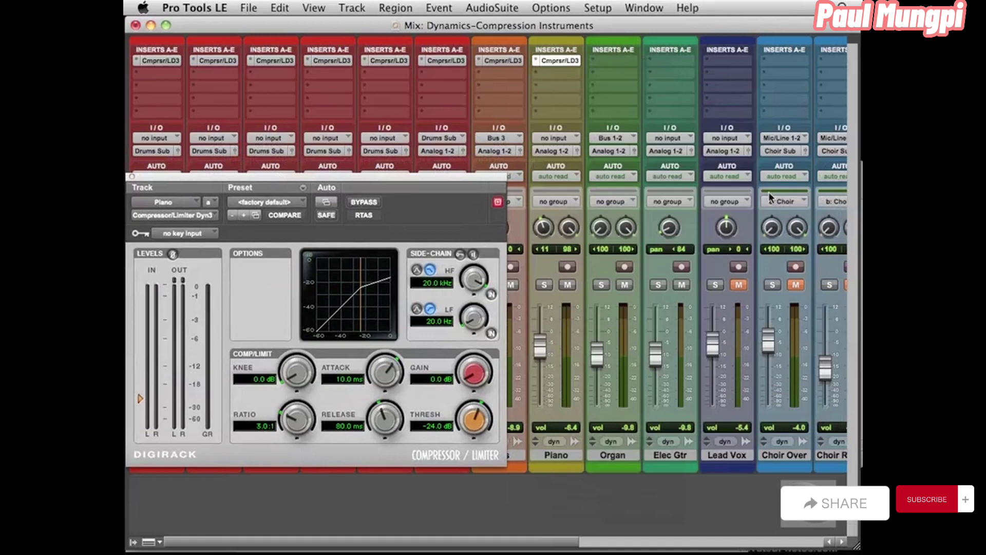
{"action": "key", "text": "space"}
{"action": "left_click_drag", "start_coordinate": [387, 176], "coordinate": [409, 183]}
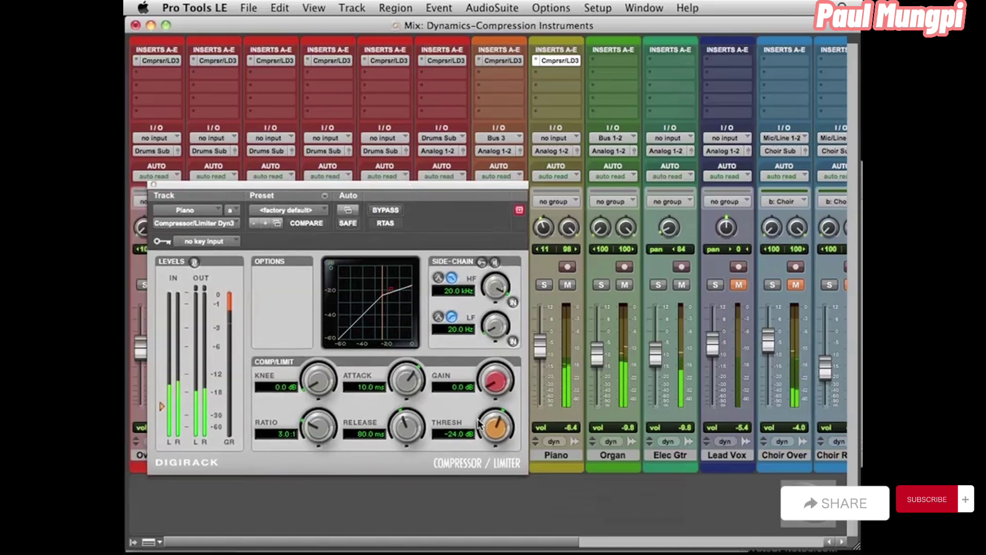
Step: Set the piano compressor's threshold to -38.7 dB and its gain to 9.6 dB
{"action": "left_click_drag", "start_coordinate": [491, 429], "coordinate": [488, 455]}
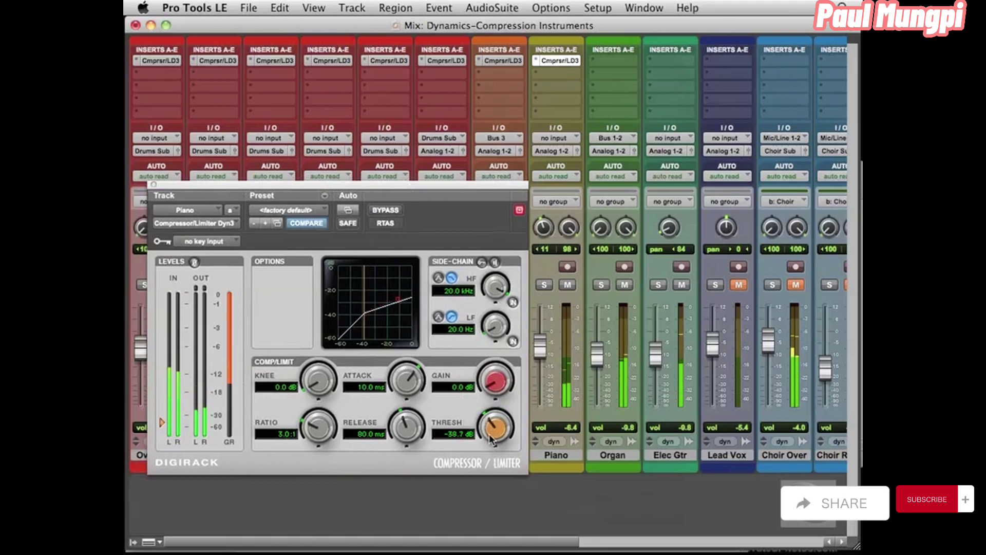
{"action": "left_click_drag", "start_coordinate": [494, 382], "coordinate": [494, 357]}
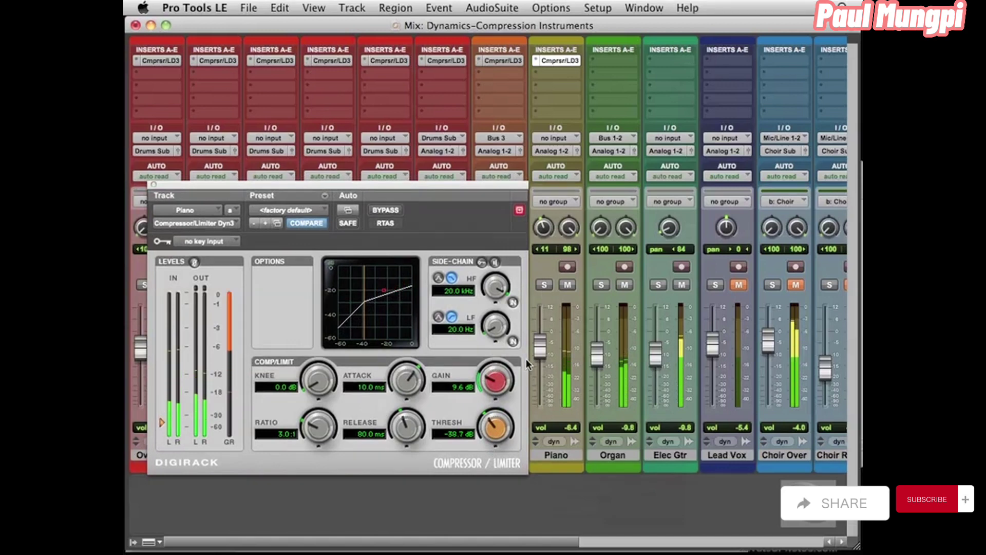
Step: Readjust the piano compressor to a threshold of -15.0 dB and a gain of 1.6 dB
{"action": "mouse_move", "coordinate": [496, 409]}
{"action": "left_mouse_down"}
{"action": "mouse_move", "coordinate": [504, 393]}
{"action": "mouse_move", "coordinate": [495, 389]}
{"action": "mouse_move", "coordinate": [497, 426]}
{"action": "mouse_move", "coordinate": [505, 408]}
{"action": "mouse_move", "coordinate": [494, 394]}
{"action": "left_mouse_up"}
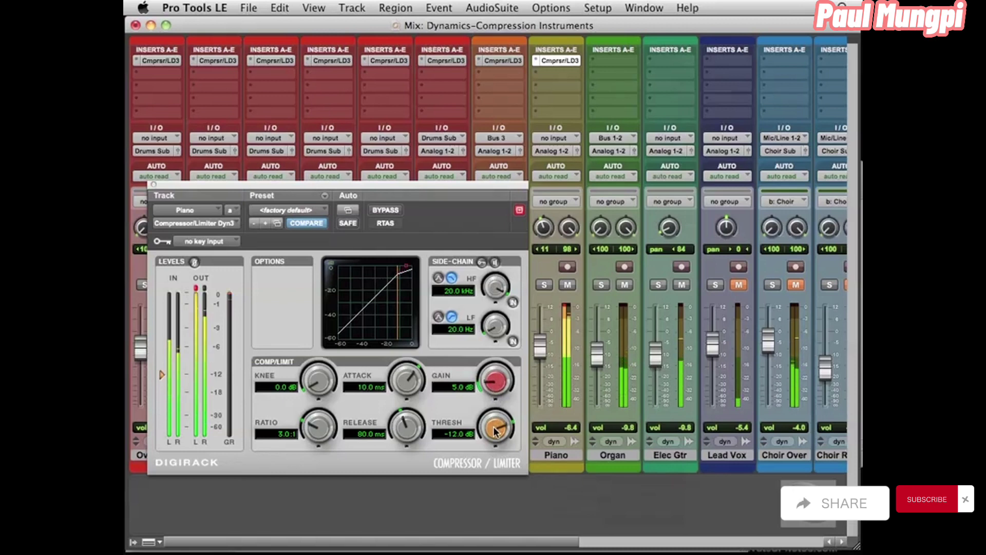
{"action": "left_click_drag", "start_coordinate": [495, 431], "coordinate": [495, 433]}
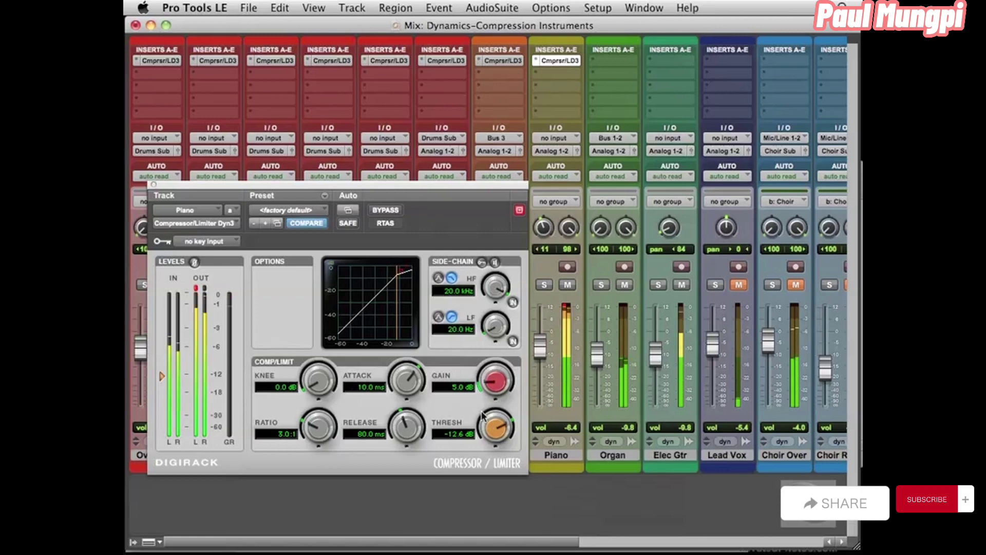
{"action": "left_click_drag", "start_coordinate": [495, 425], "coordinate": [495, 433]}
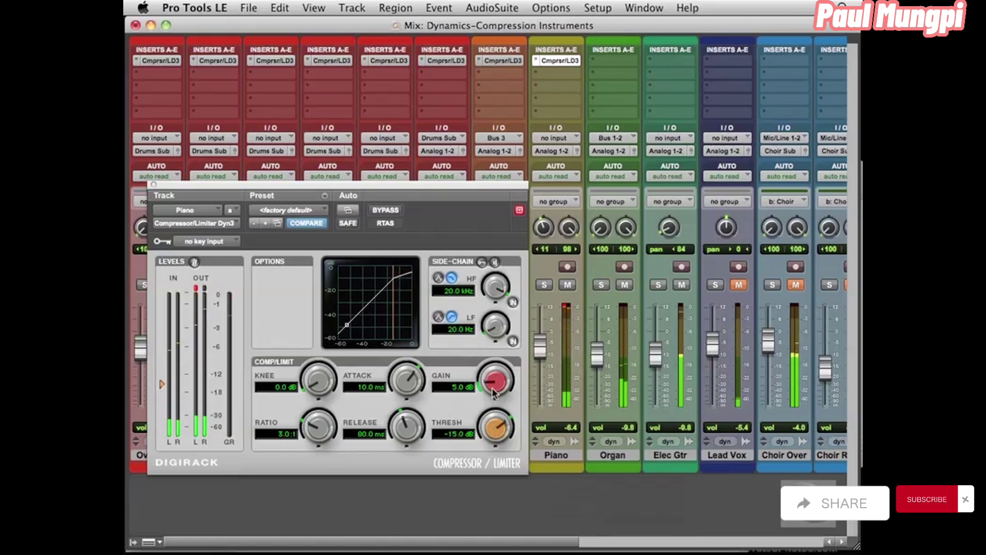
{"action": "left_click_drag", "start_coordinate": [493, 390], "coordinate": [494, 426]}
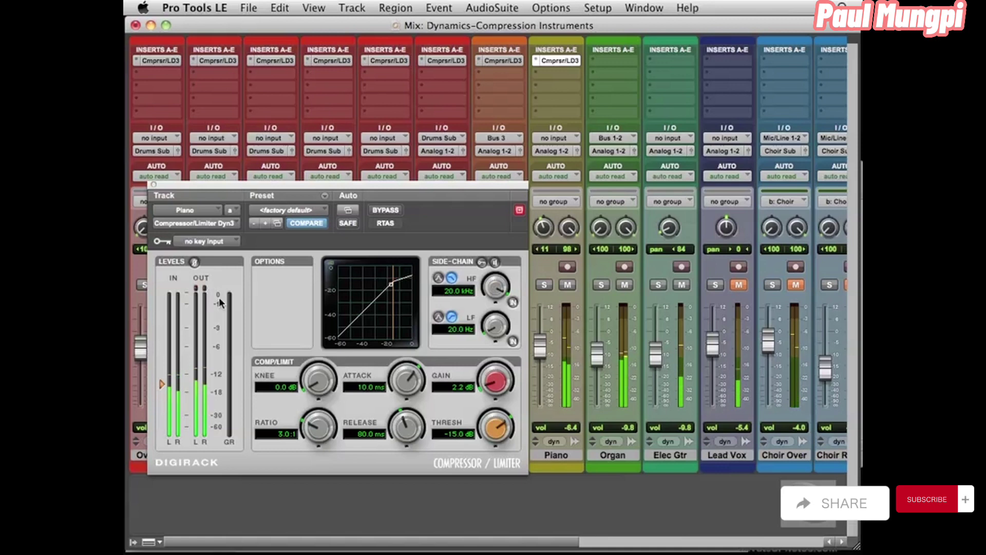
{"action": "left_click_drag", "start_coordinate": [496, 381], "coordinate": [496, 388]}
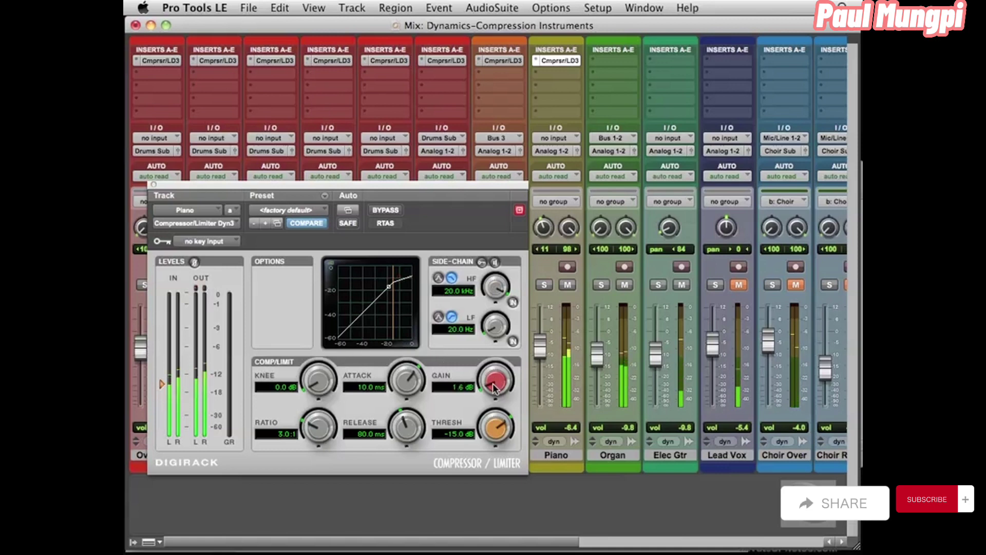
Step: Set the Piano track's volume to -5.8 dB and finish its compressor with a 6.6:1 ratio and -12.6 dB threshold
{"action": "left_click_drag", "start_coordinate": [543, 350], "coordinate": [544, 349]}
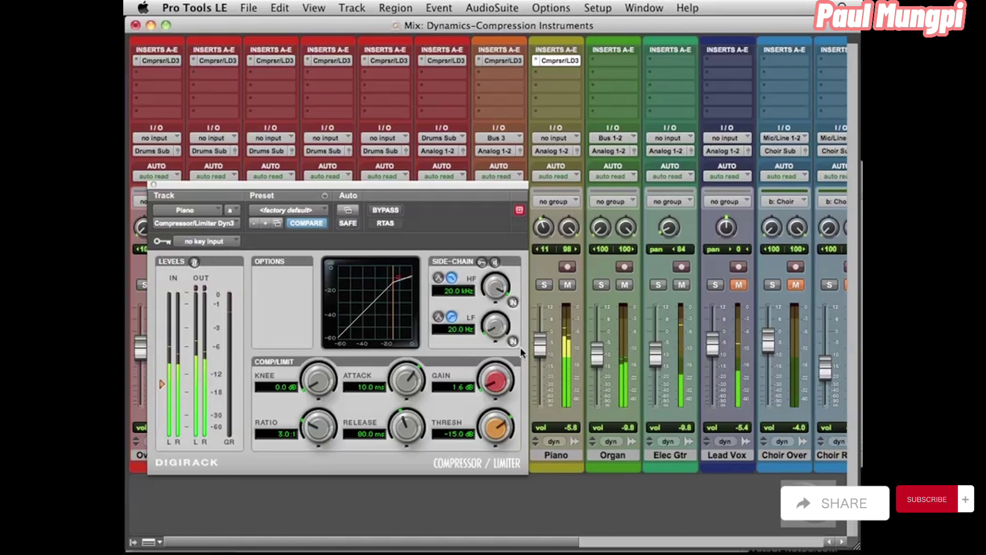
{"action": "left_click_drag", "start_coordinate": [312, 438], "coordinate": [323, 411]}
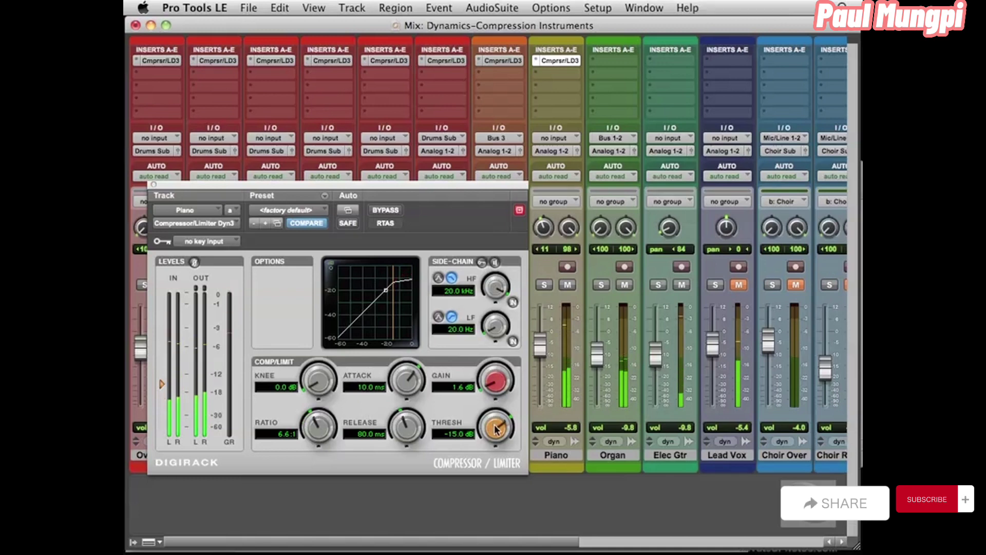
{"action": "left_click_drag", "start_coordinate": [495, 430], "coordinate": [498, 425]}
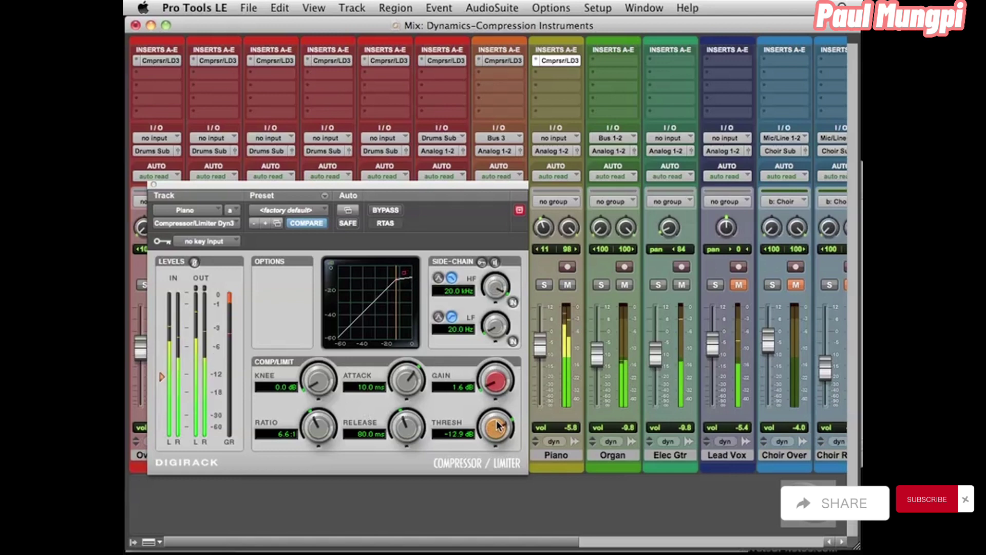
{"action": "left_click_drag", "start_coordinate": [497, 426], "coordinate": [497, 424]}
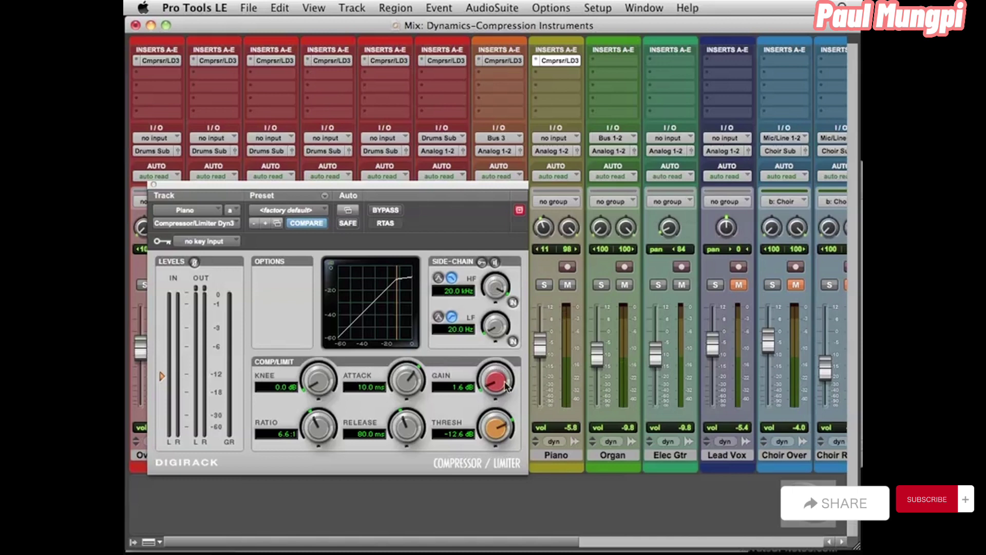
{"action": "left_click_drag", "start_coordinate": [381, 190], "coordinate": [384, 181]}
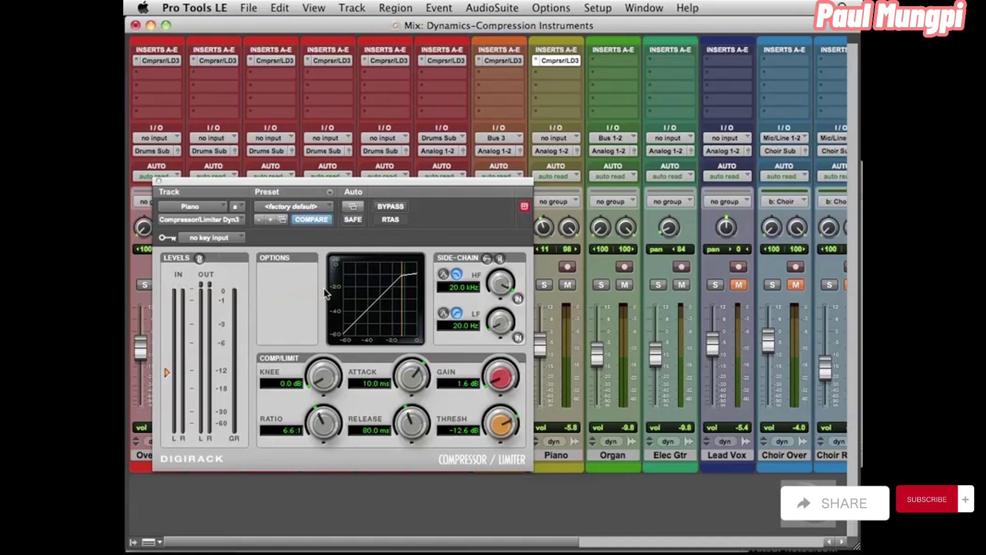
{"action": "left_click", "coordinate": [159, 180]}
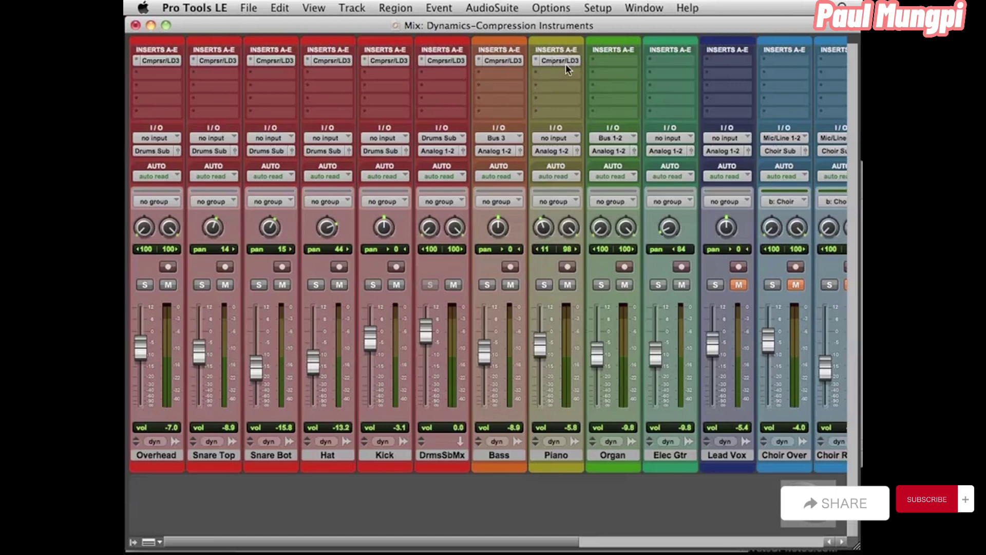
Step: Insert the mono Compressor/Limiter Dyn 3 on the Elec Gtr track and set the track's volume to -8.3 dB
{"action": "left_click", "coordinate": [653, 61]}
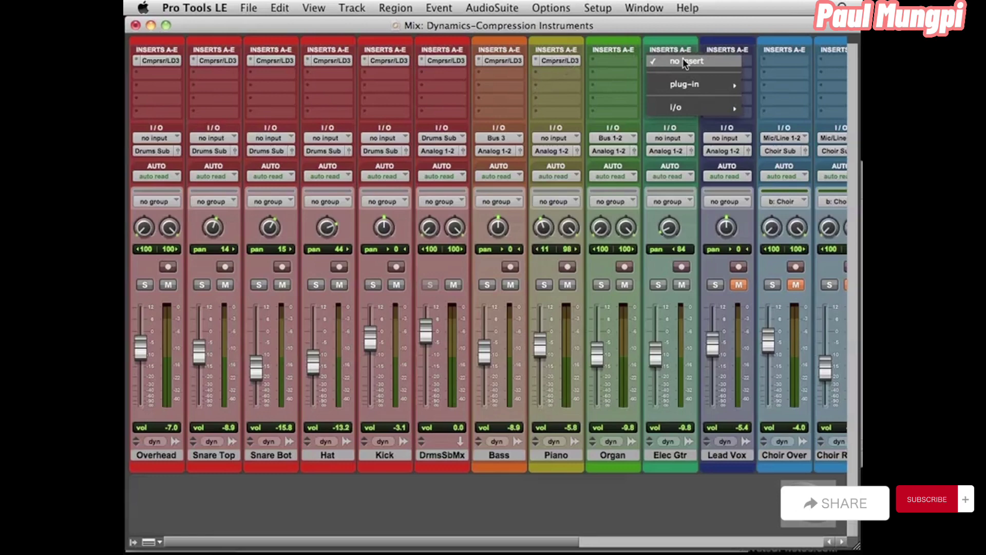
{"action": "mouse_move", "coordinate": [691, 86]}
{"action": "mouse_move", "coordinate": [608, 97]}
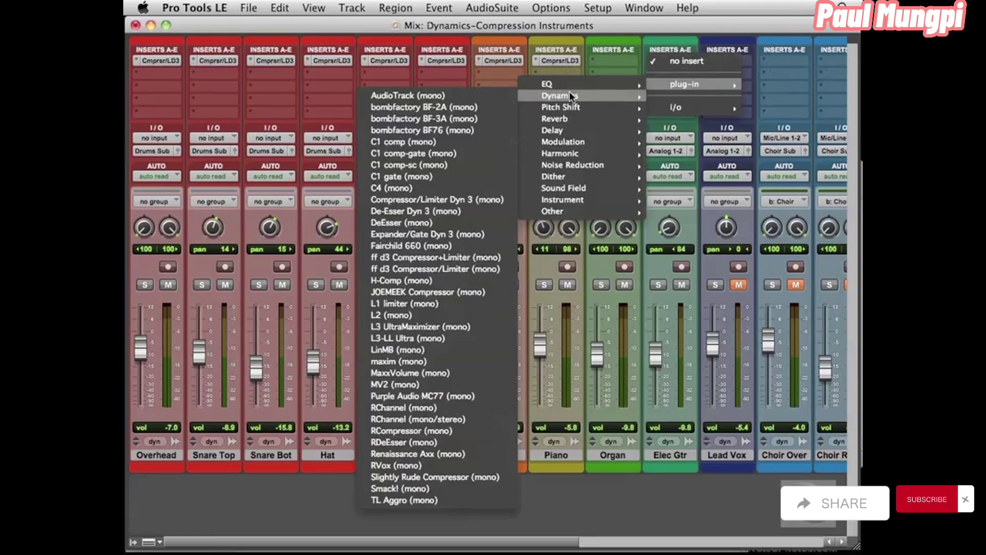
{"action": "left_click", "coordinate": [480, 201]}
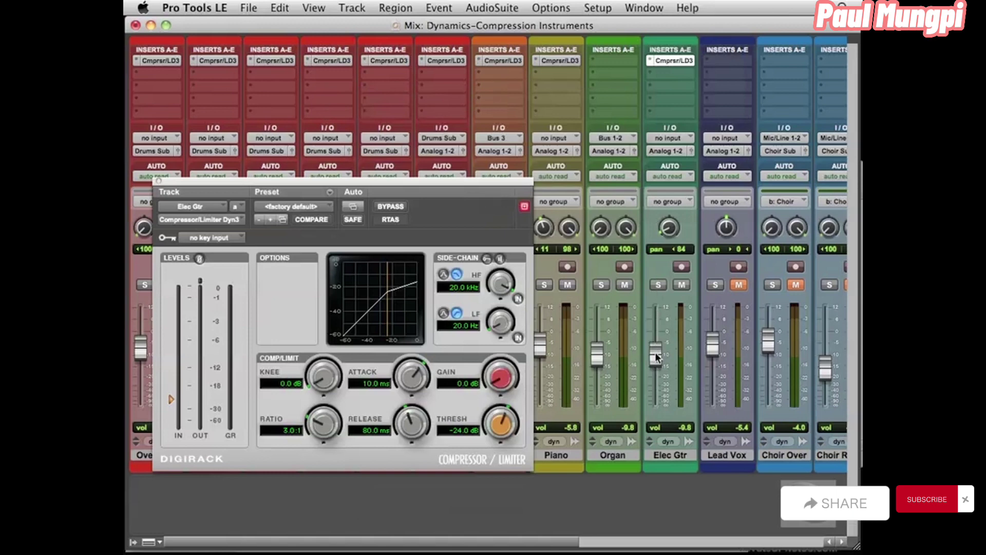
{"action": "left_click_drag", "start_coordinate": [657, 348], "coordinate": [658, 347]}
Step: During playback, set the guitar compressor to a threshold of -22.2 dB, a gain of 6.4 dB and a ratio of 5.3:1
{"action": "key", "text": "space"}
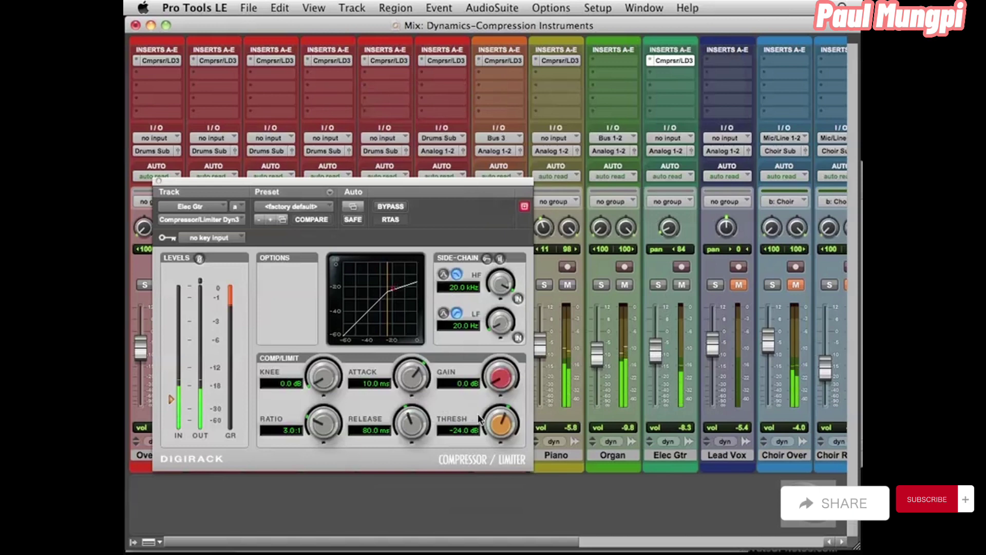
{"action": "left_click_drag", "start_coordinate": [501, 425], "coordinate": [504, 421]}
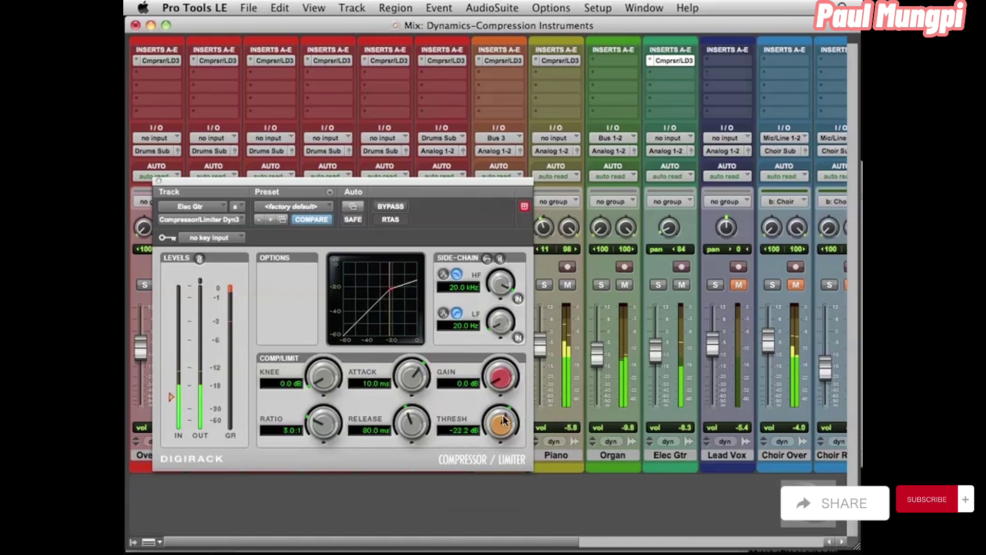
{"action": "left_click_drag", "start_coordinate": [502, 380], "coordinate": [504, 366]}
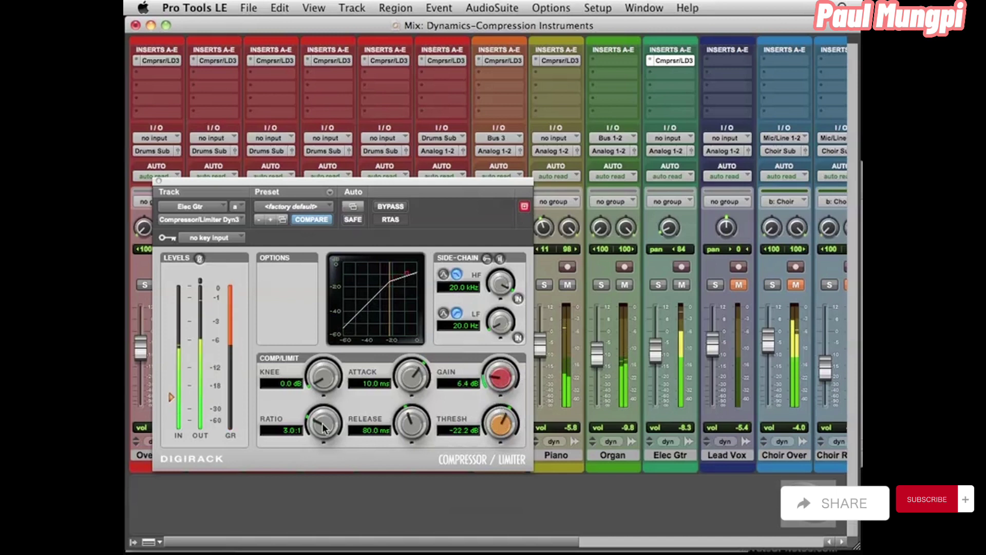
{"action": "left_click_drag", "start_coordinate": [316, 424], "coordinate": [329, 393]}
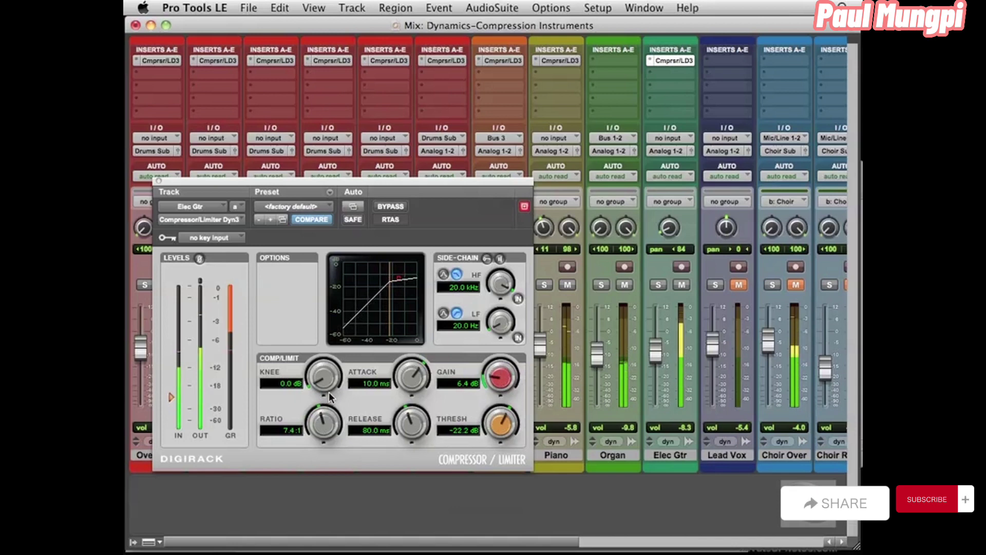
{"action": "left_click_drag", "start_coordinate": [329, 392], "coordinate": [328, 414]}
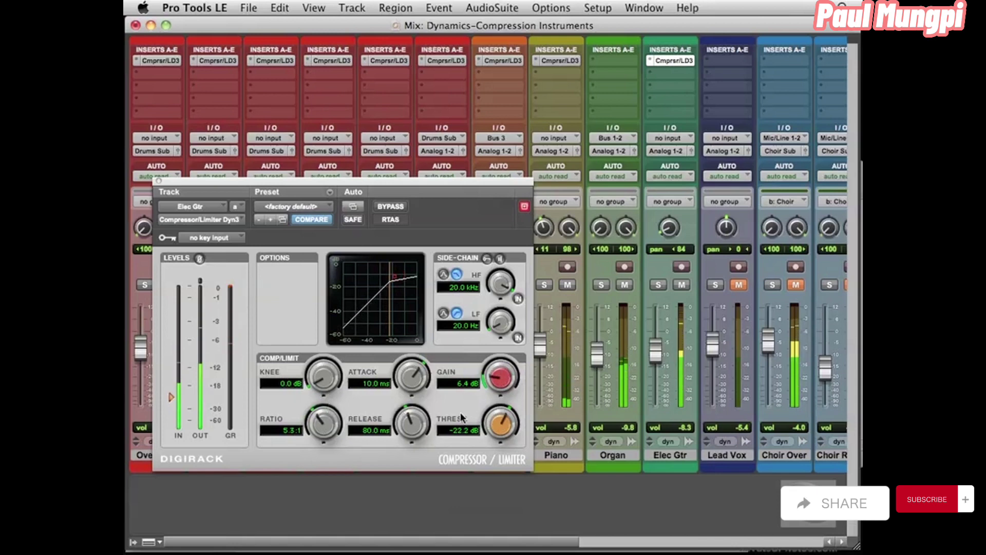
Step: Fine-tune the guitar compressor to a threshold of -22.8 dB and a gain of 3.6 dB
{"action": "left_click_drag", "start_coordinate": [501, 425], "coordinate": [501, 429]}
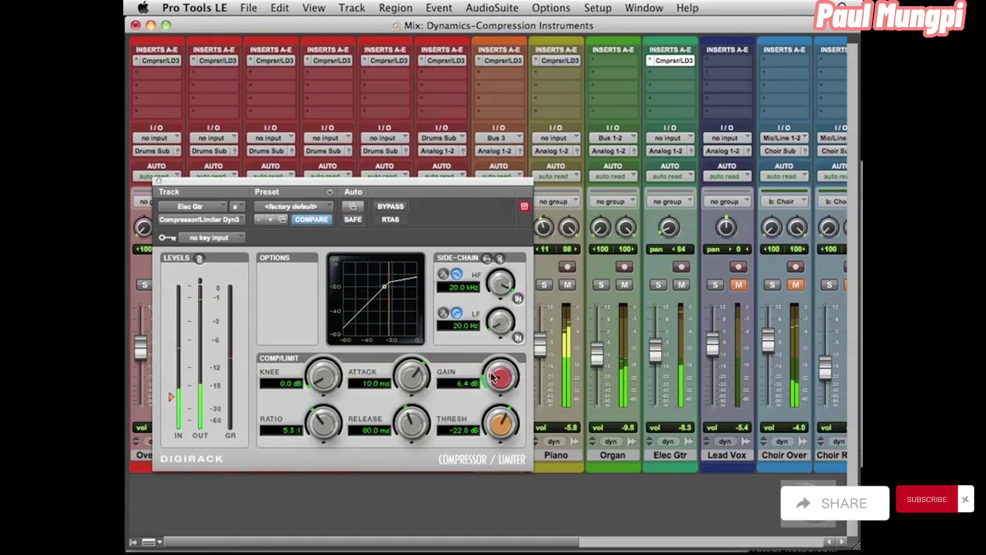
{"action": "left_click_drag", "start_coordinate": [493, 375], "coordinate": [492, 383]}
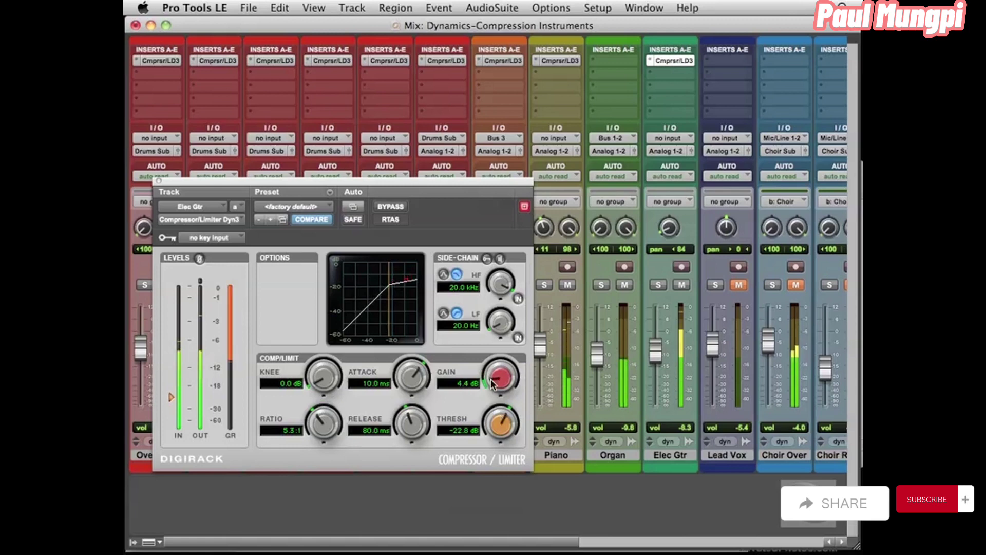
{"action": "left_click_drag", "start_coordinate": [491, 378], "coordinate": [491, 381]}
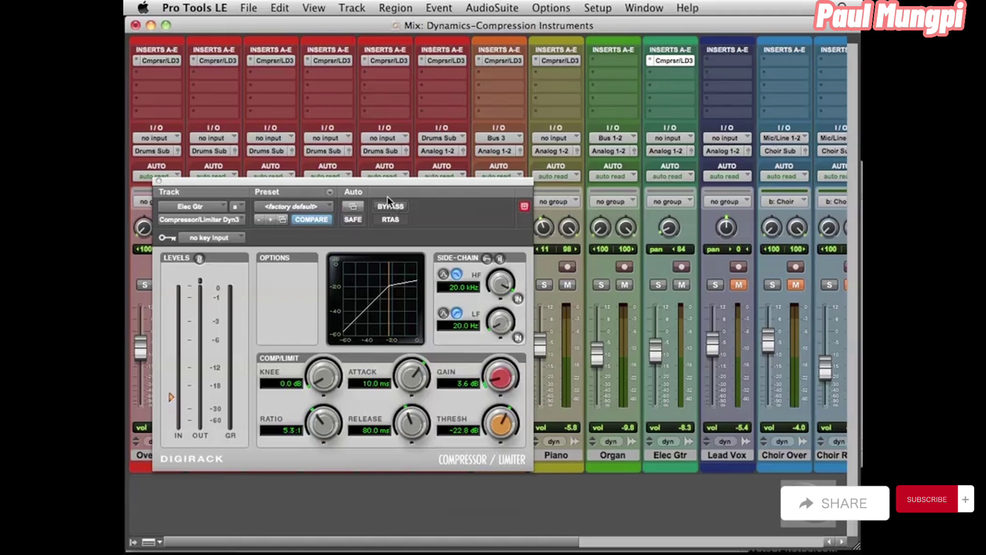
Step: Bypass the guitar compressor and re-enable it for comparison
{"action": "left_click", "coordinate": [390, 206]}
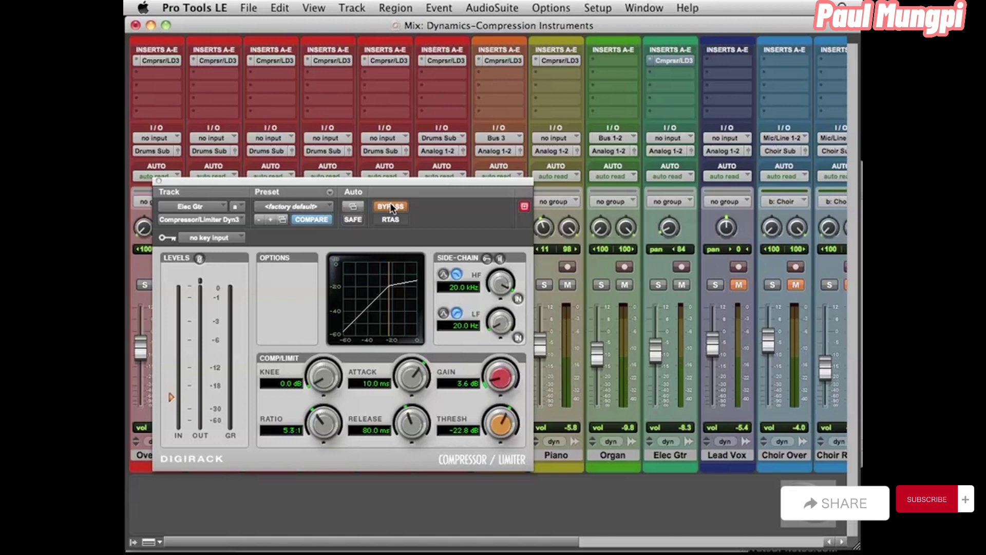
{"action": "left_click", "coordinate": [391, 206]}
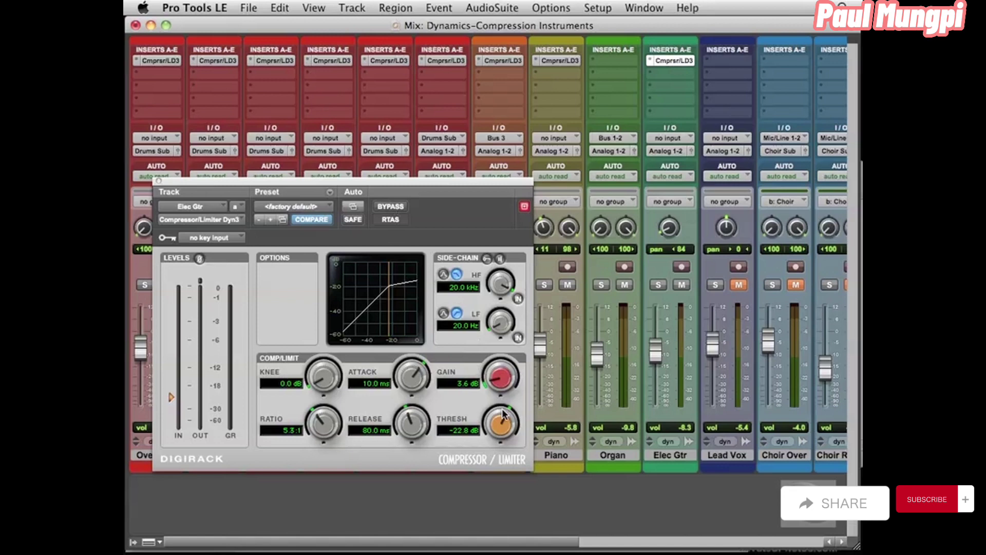
Step: Shorten the guitar compressor's attack to 590 µs and, during playback, raise the Elec Gtr track's volume to -1.9 dB
{"action": "left_click_drag", "start_coordinate": [413, 383], "coordinate": [410, 419]}
{"action": "key", "text": "space"}
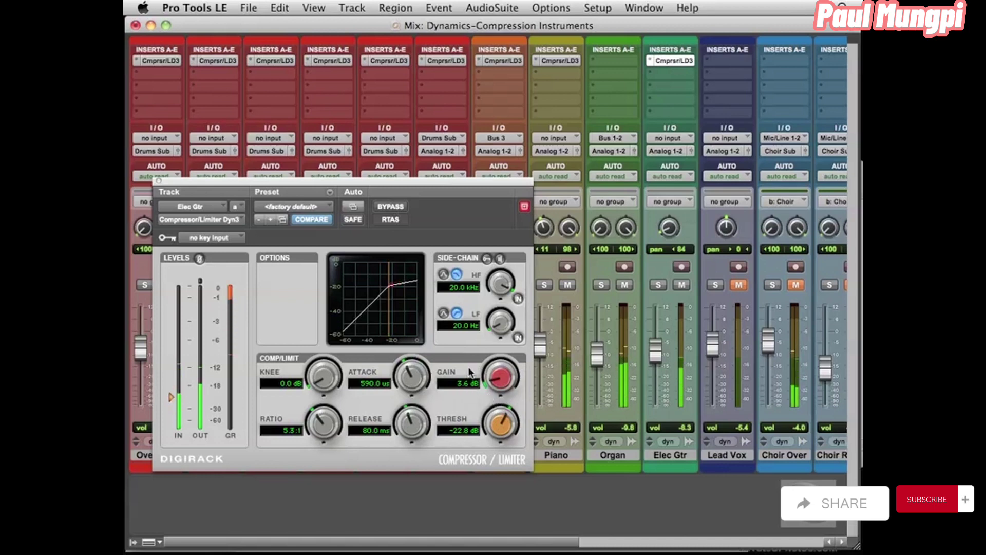
{"action": "left_click_drag", "start_coordinate": [464, 384], "coordinate": [457, 376]}
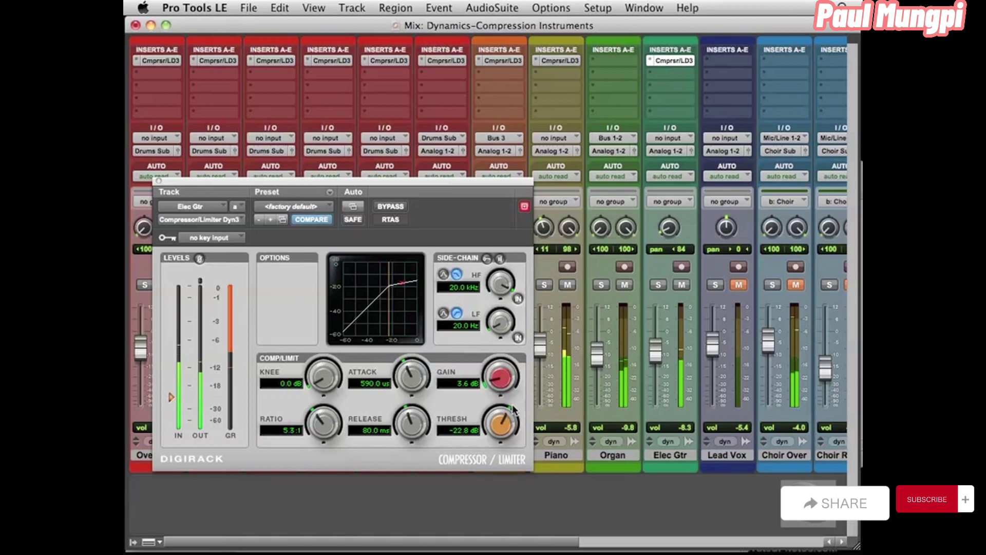
{"action": "left_click_drag", "start_coordinate": [659, 356], "coordinate": [660, 341]}
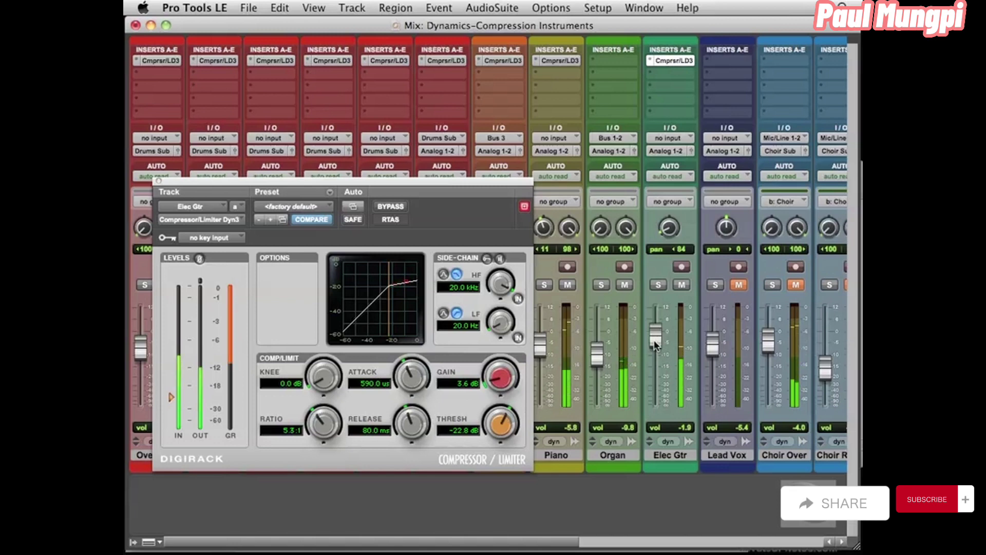
Step: Set the guitar compressor's threshold to -14.4 dB and lower the Elec Gtr track's volume to -8.0 dB
{"action": "left_click_drag", "start_coordinate": [508, 425], "coordinate": [513, 400]}
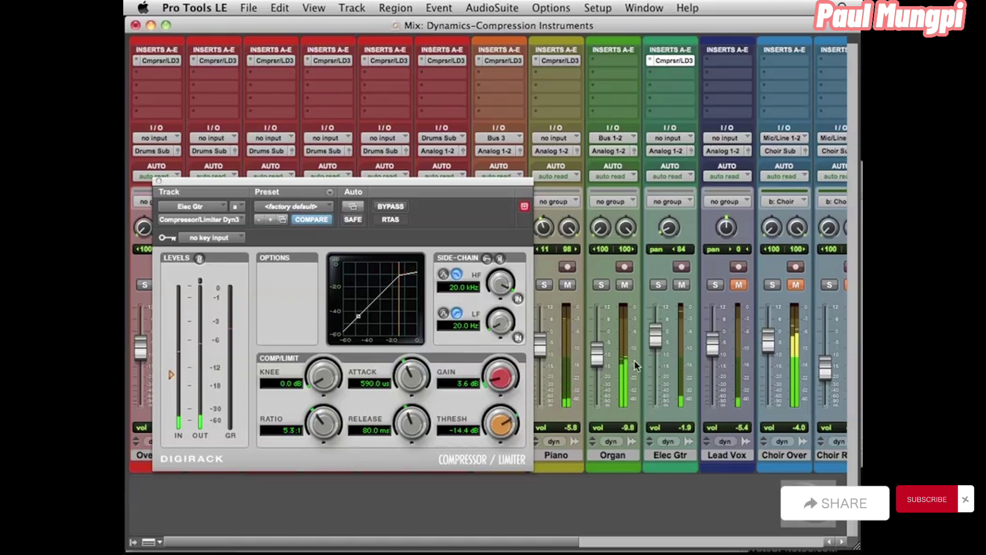
{"action": "left_click_drag", "start_coordinate": [656, 339], "coordinate": [656, 356]}
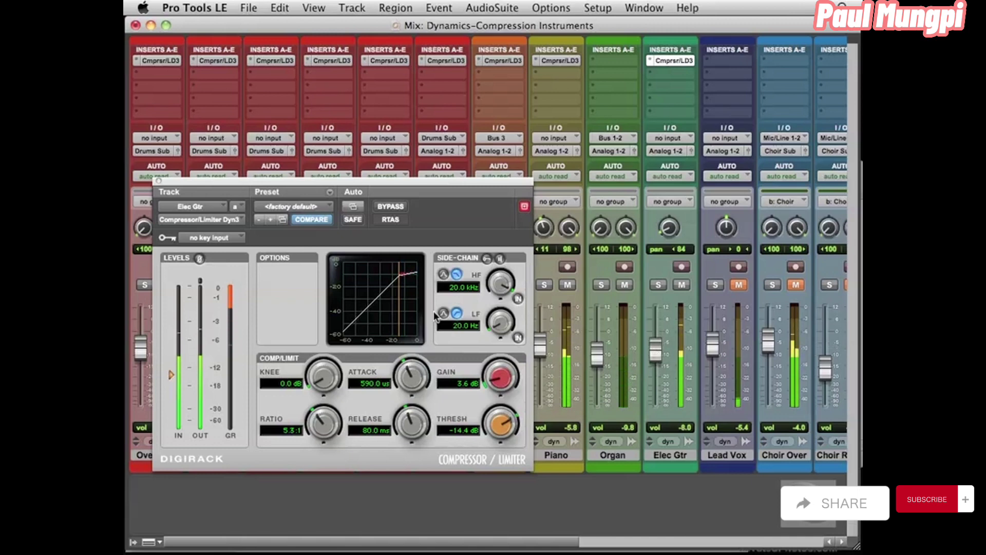
{"action": "left_click_drag", "start_coordinate": [182, 180], "coordinate": [197, 163]}
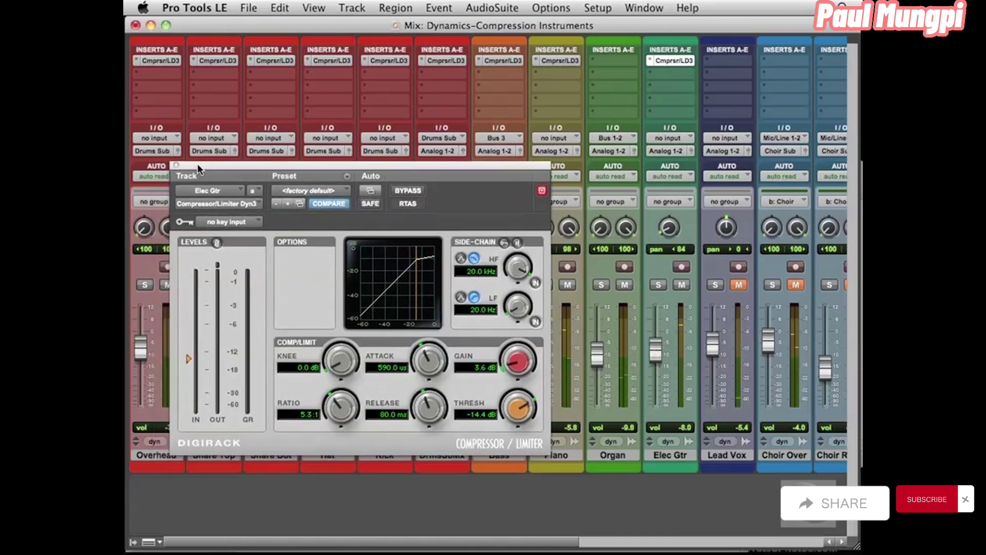